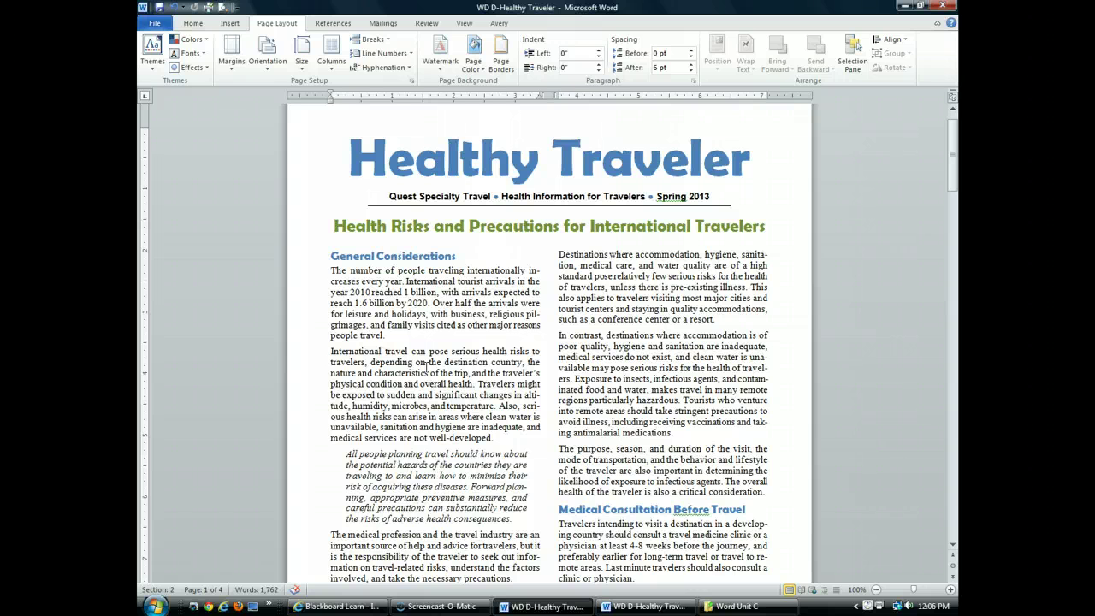
Place the insertion point after "people travel" in the first General Considerations paragraph and set the citation style to MLA Sixth Edition
click(635, 606)
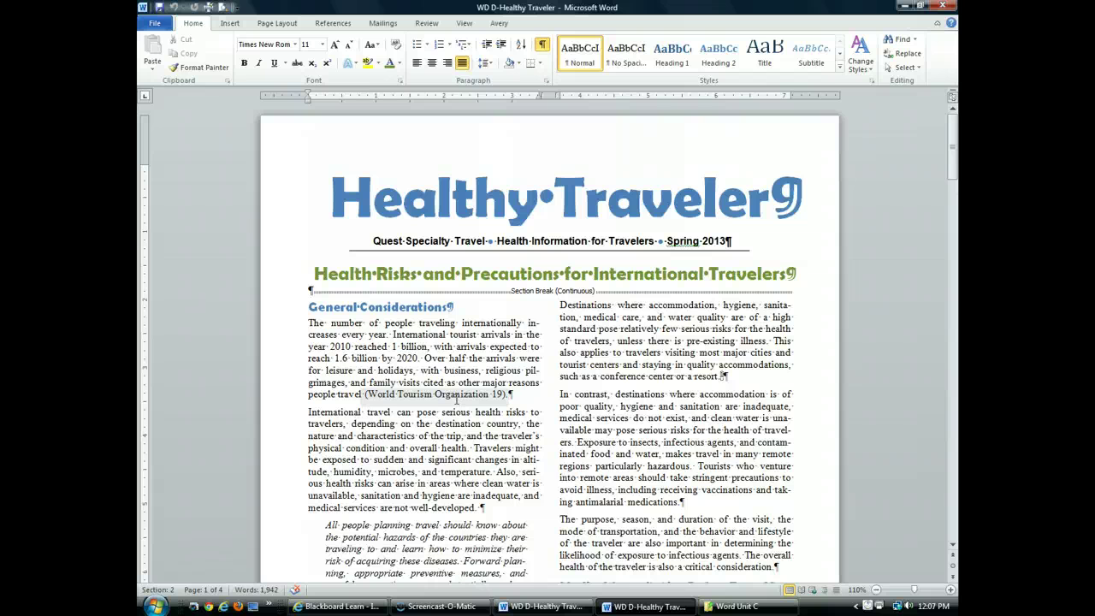
click(542, 605)
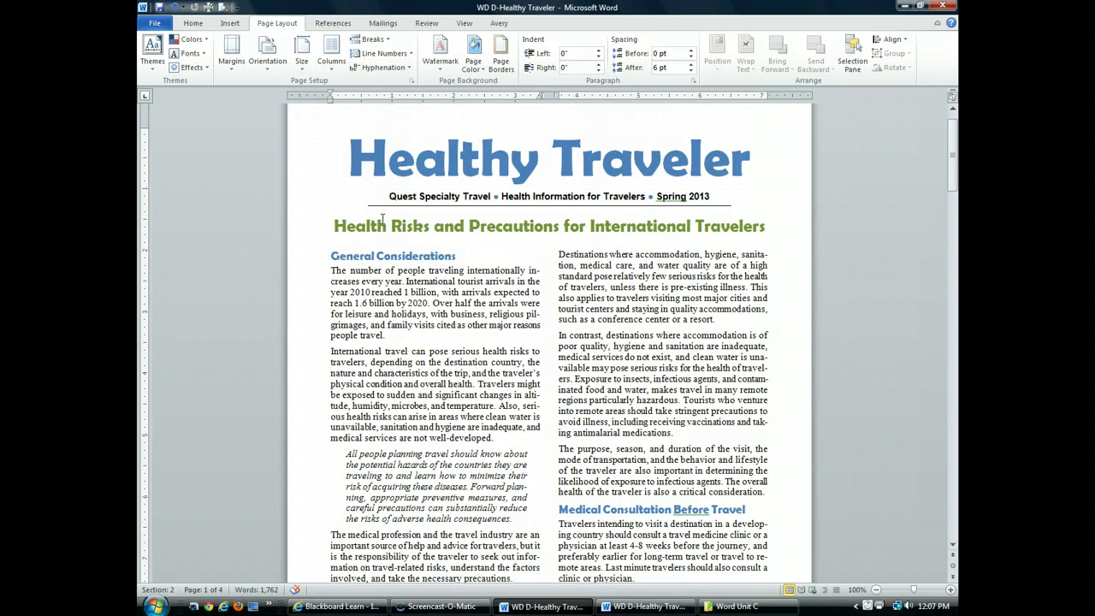
click(385, 335)
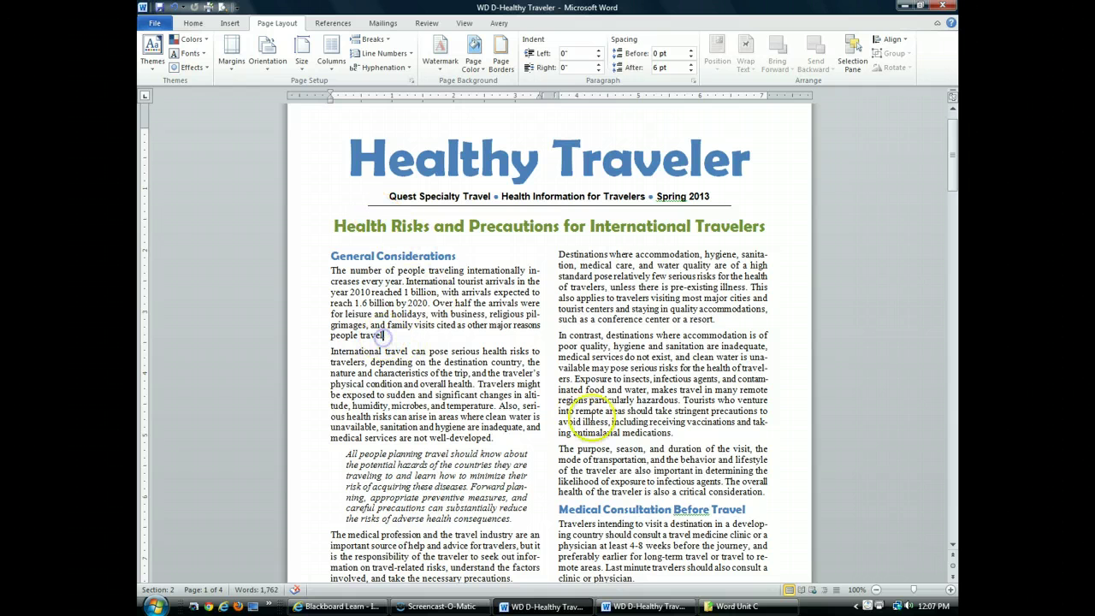
click(334, 23)
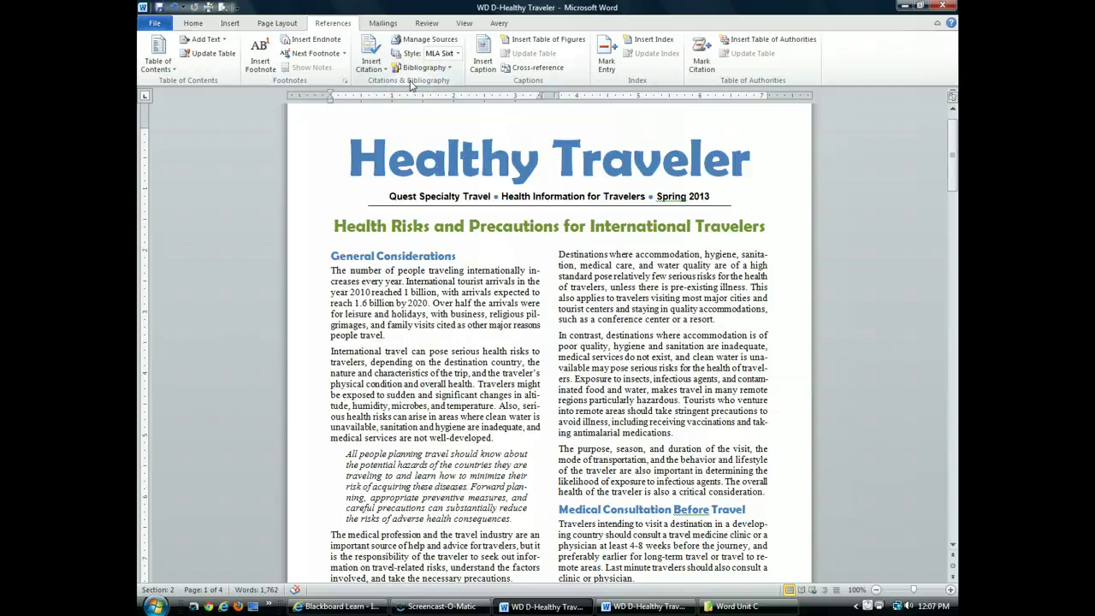
click(461, 54)
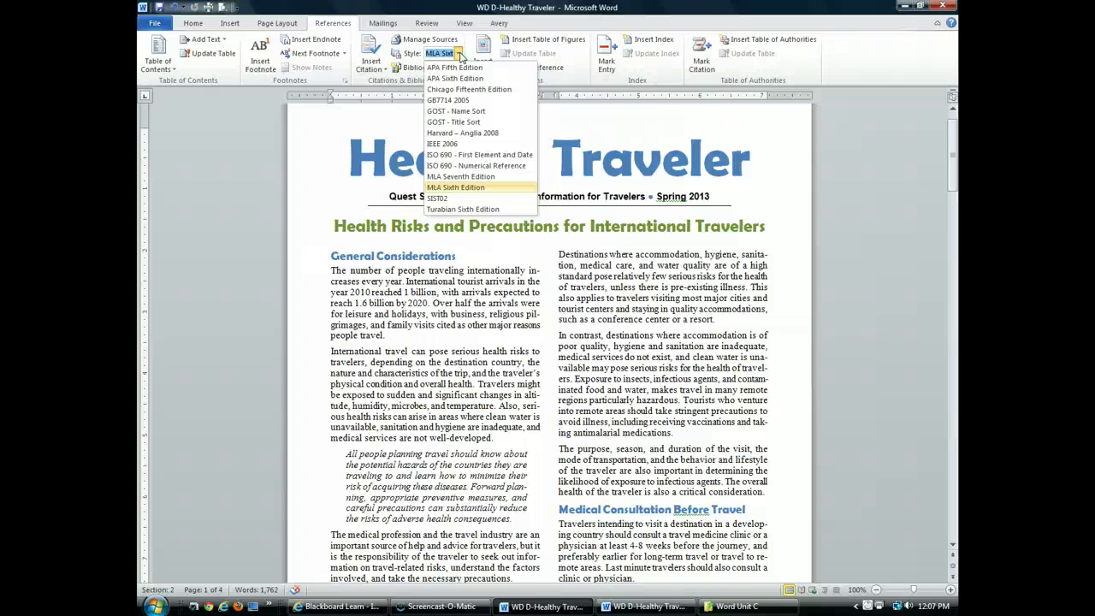
click(484, 190)
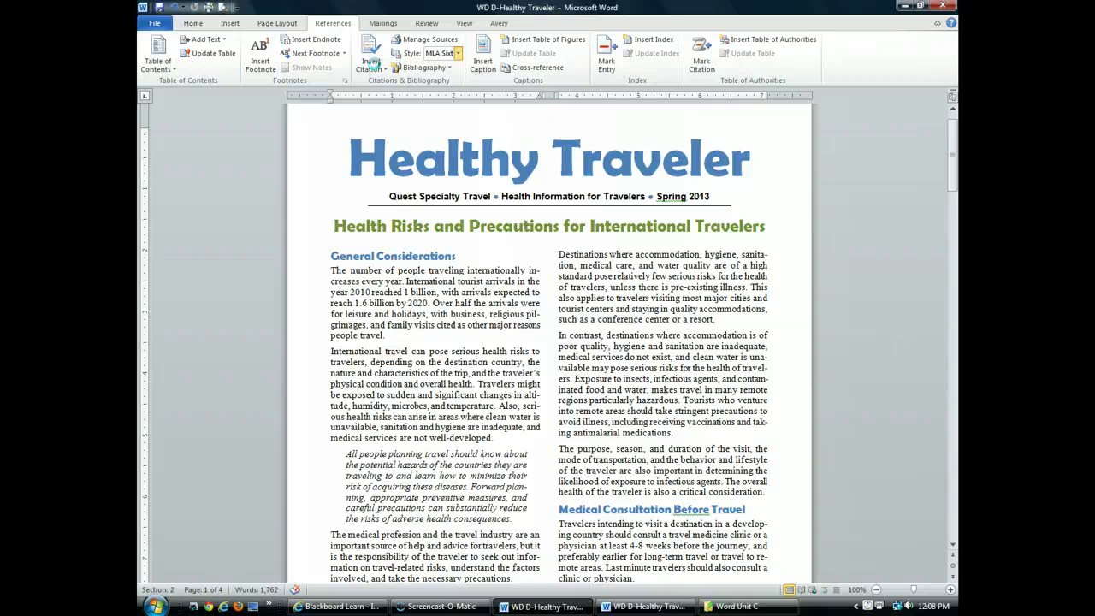
Insert a citation to a new Report source with the corporate author World Tourism Organization
click(373, 64)
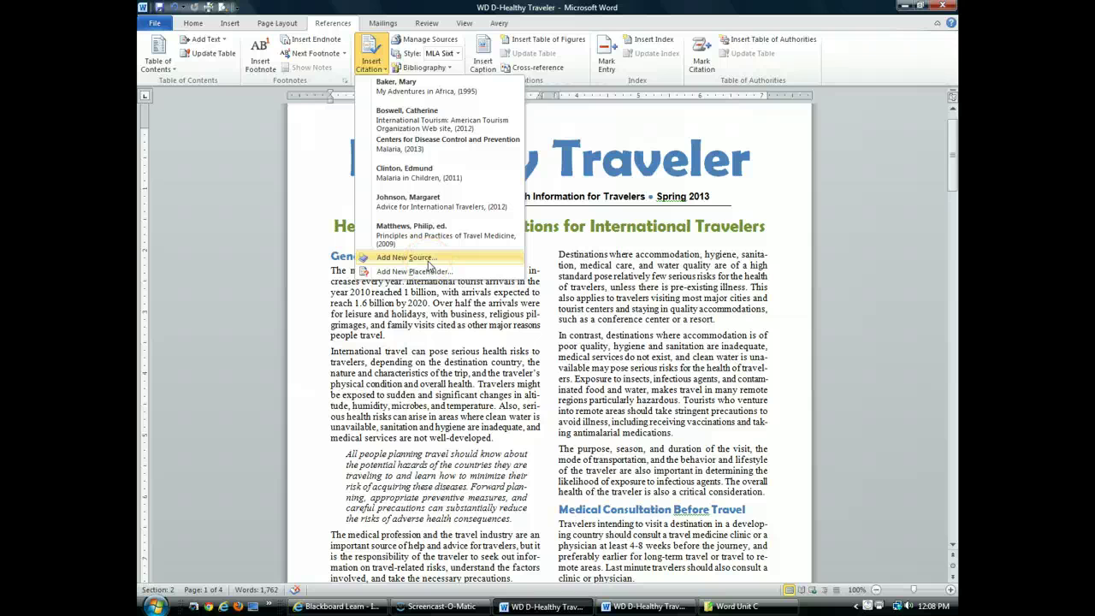
click(429, 261)
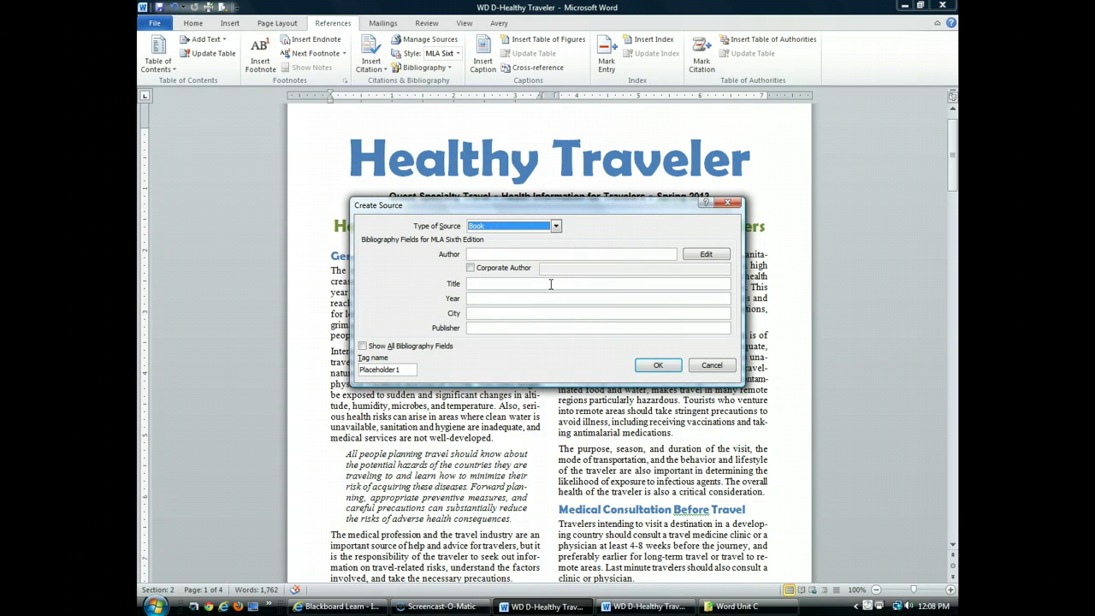
click(554, 228)
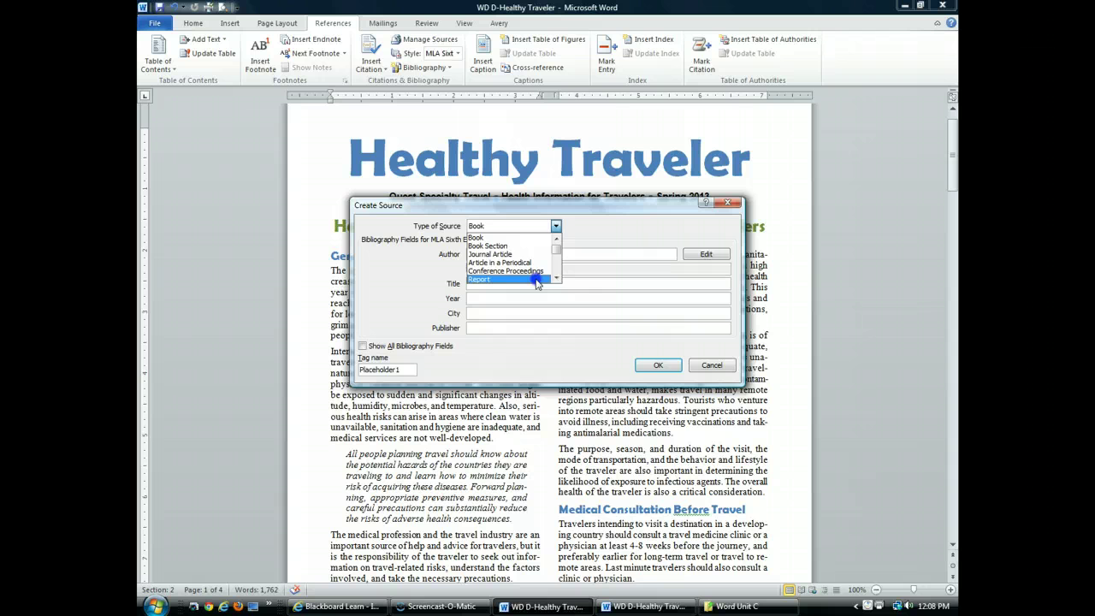
click(505, 280)
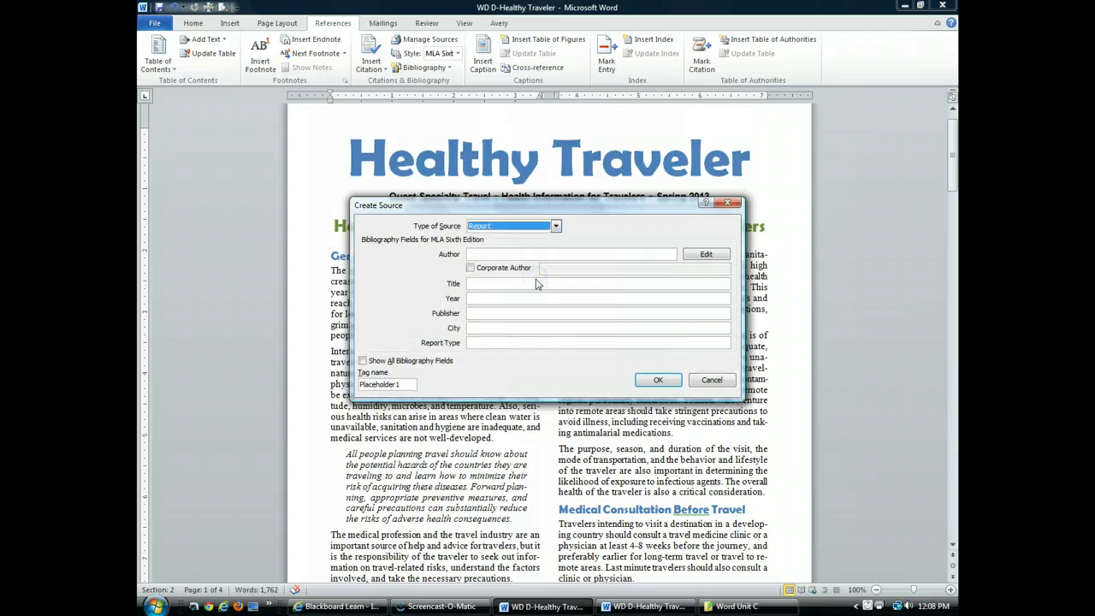
click(469, 270)
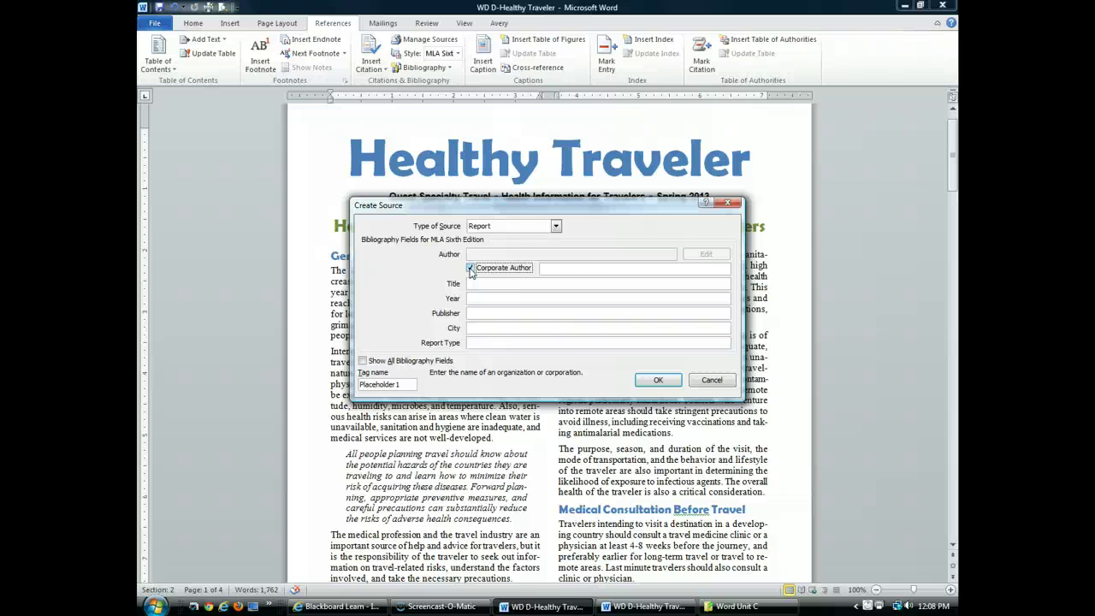
click(561, 269)
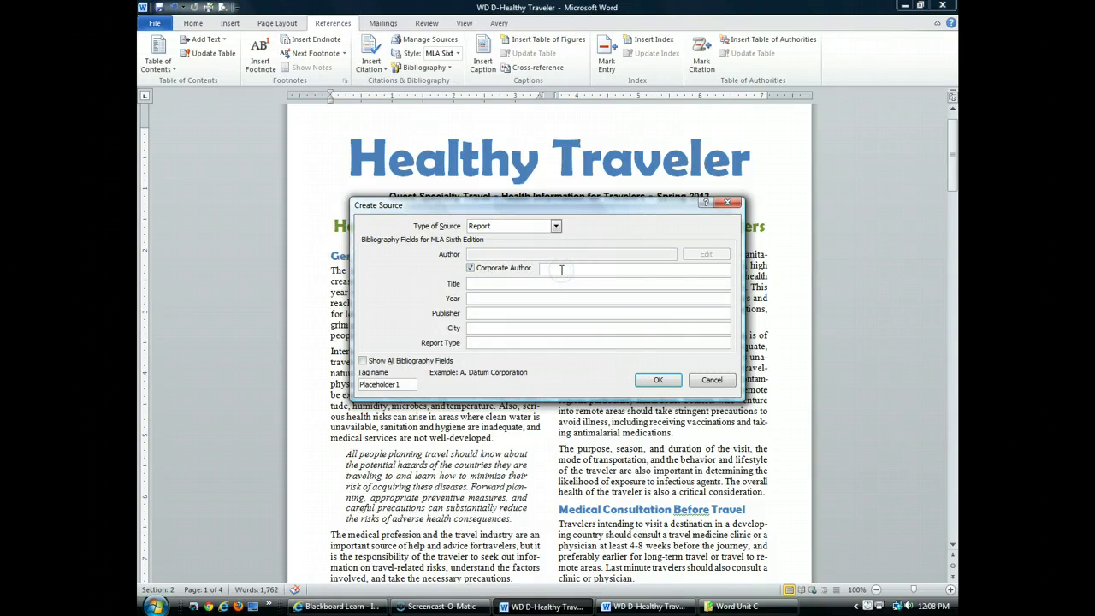
text(World Tourism Organization)
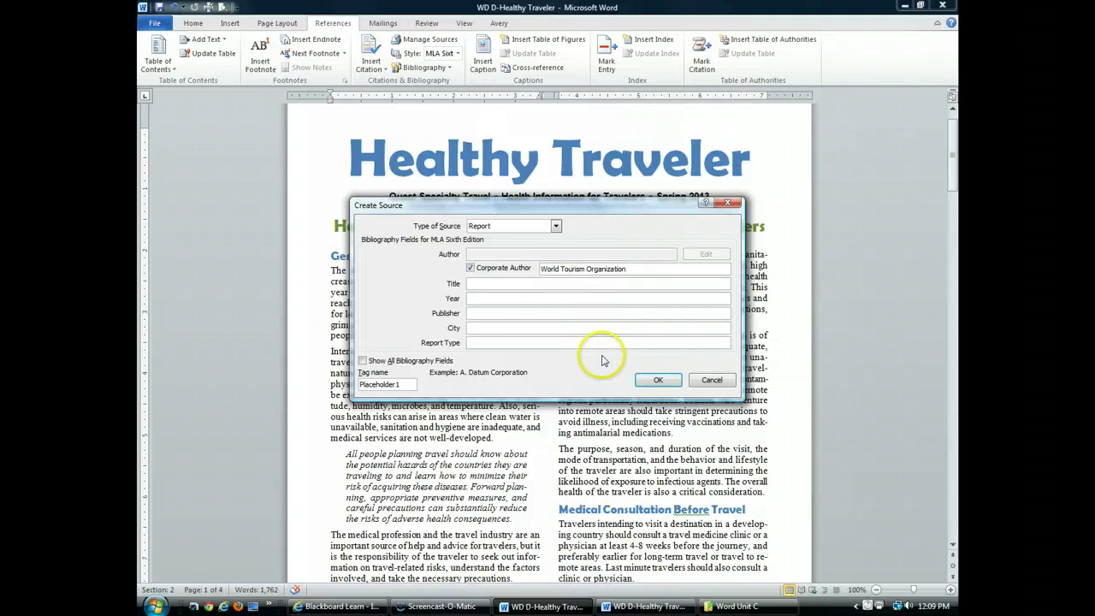
click(656, 381)
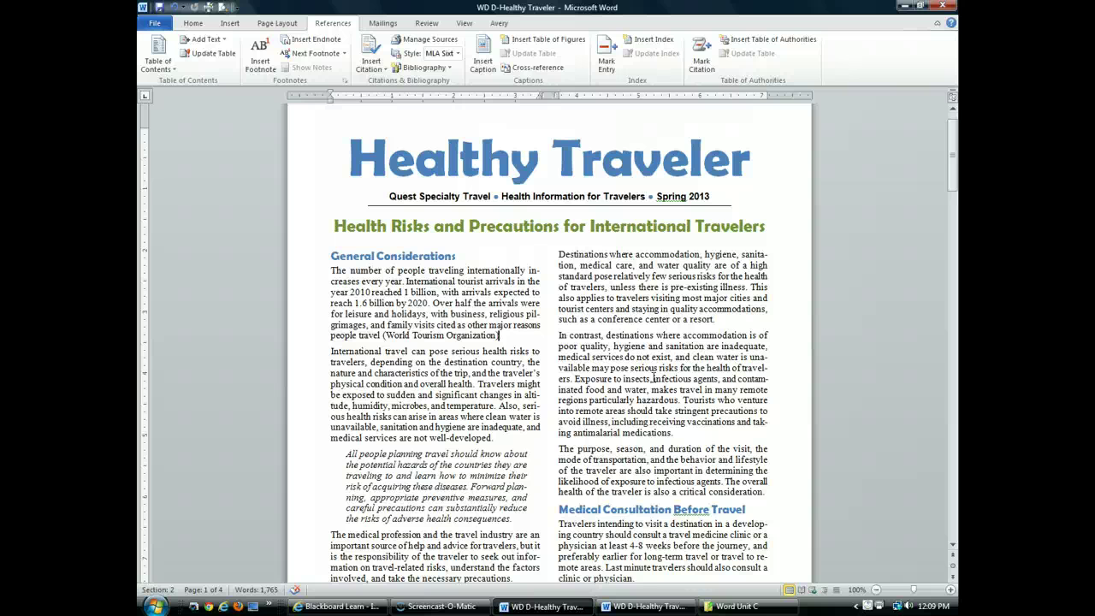
Edit the World Tourism Organization citation in the first paragraph to add page number 19
click(466, 334)
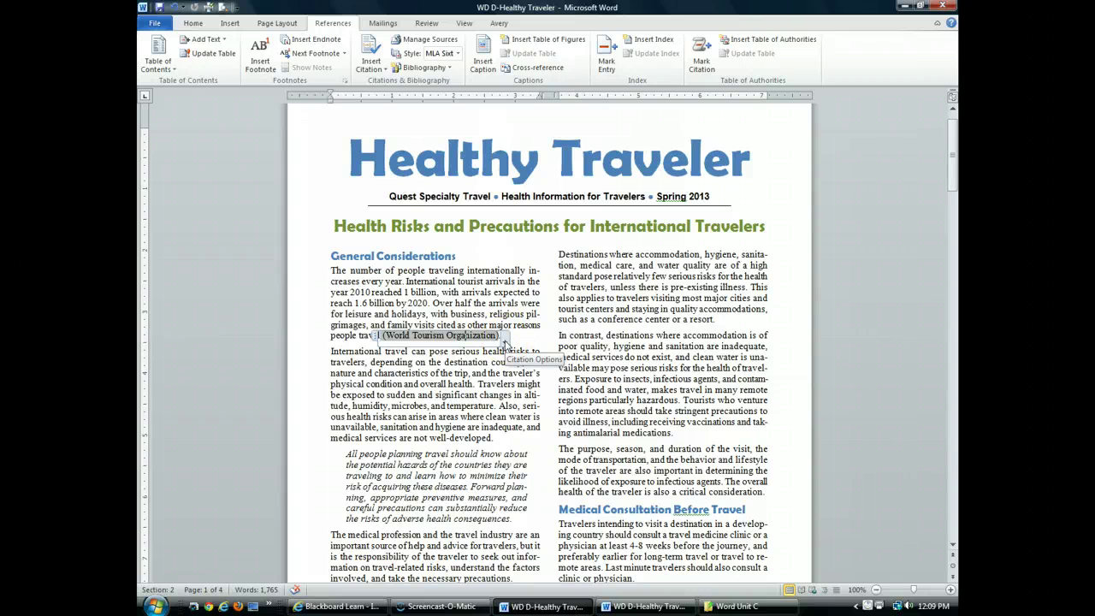
click(506, 344)
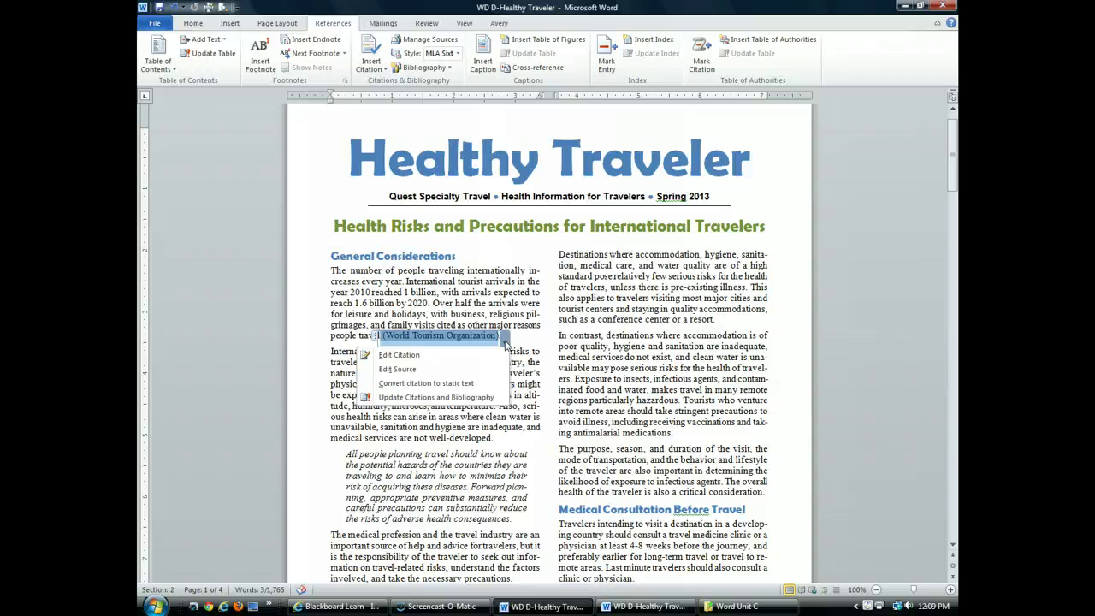
click(491, 356)
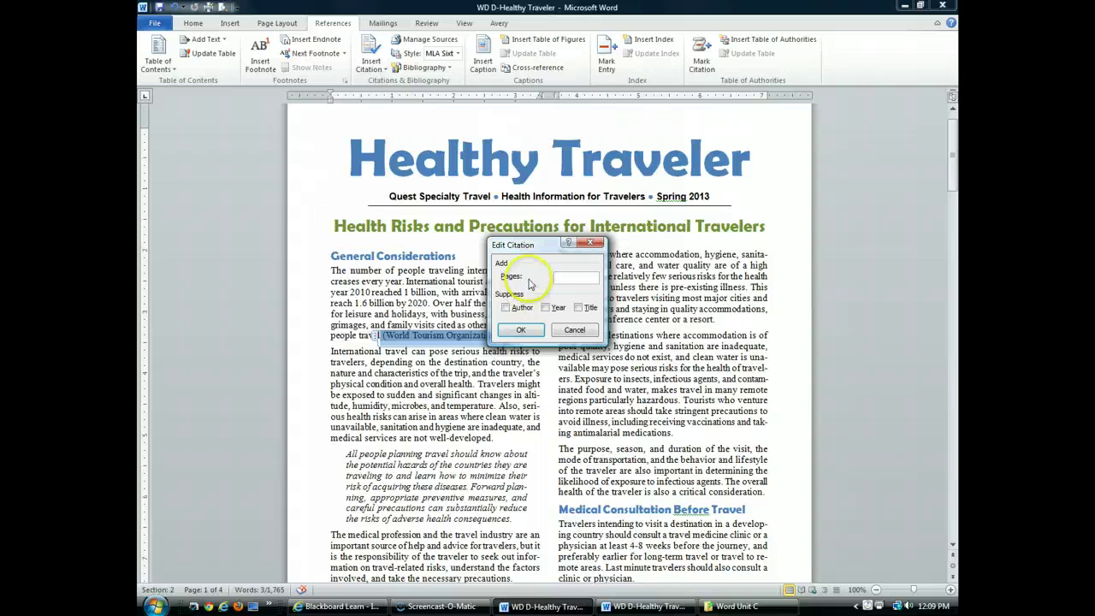
text(19)
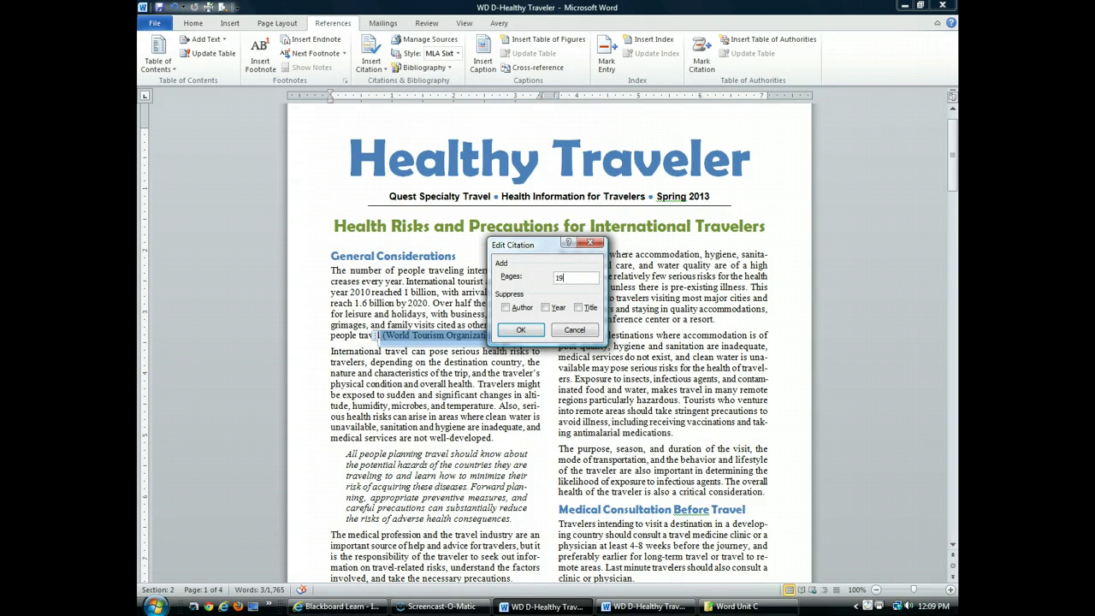
click(532, 332)
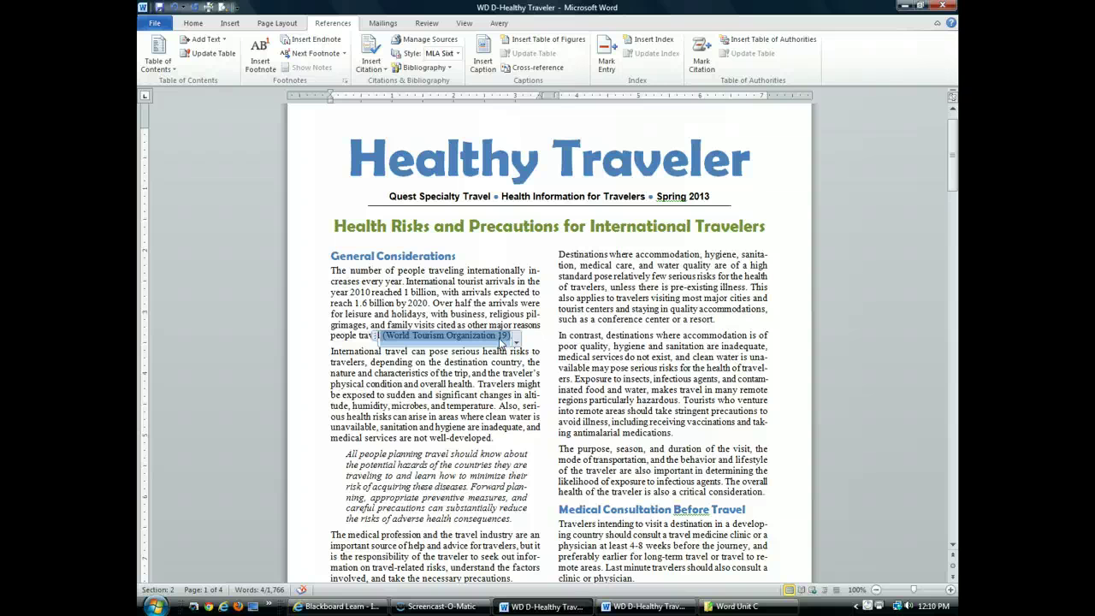
Insert a citation to the existing World Tourism Organization source after "adverse health consequences" in the italic quotation
scroll(503, 342, down, 3)
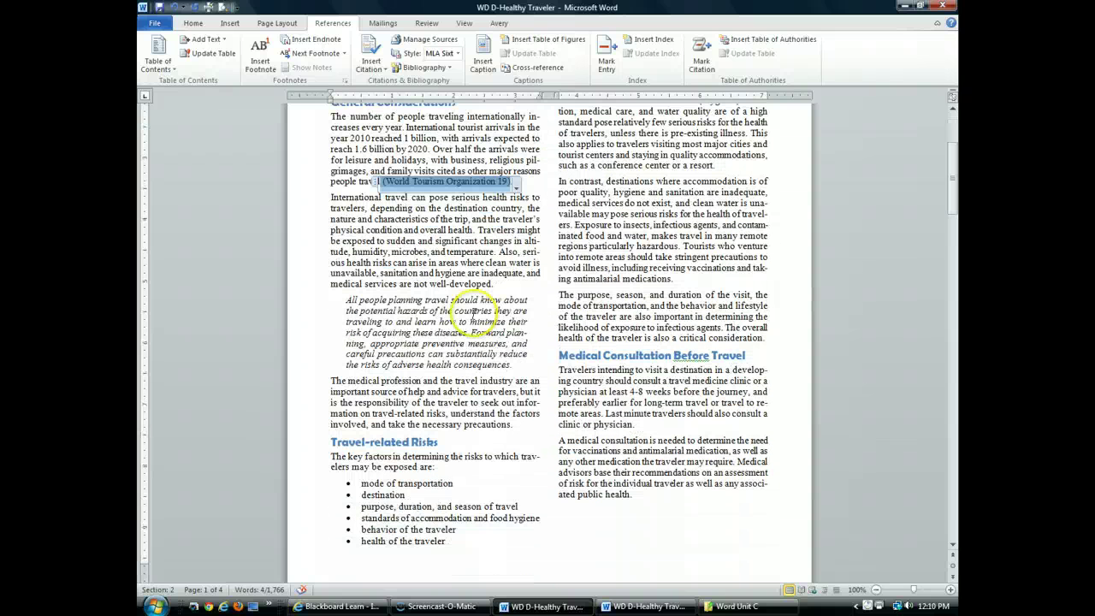
click(512, 364)
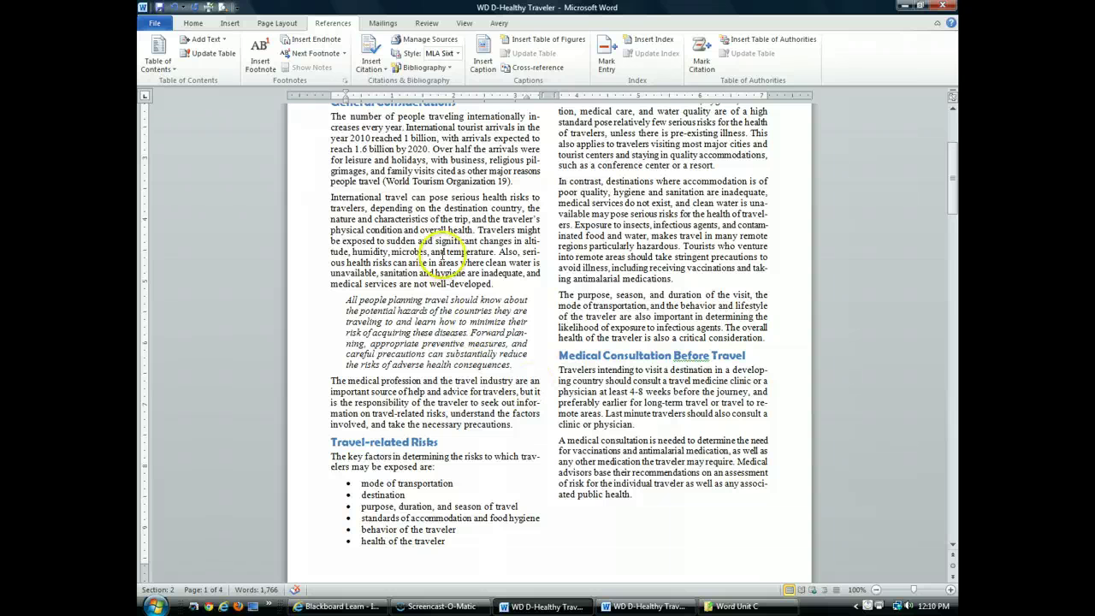
click(370, 68)
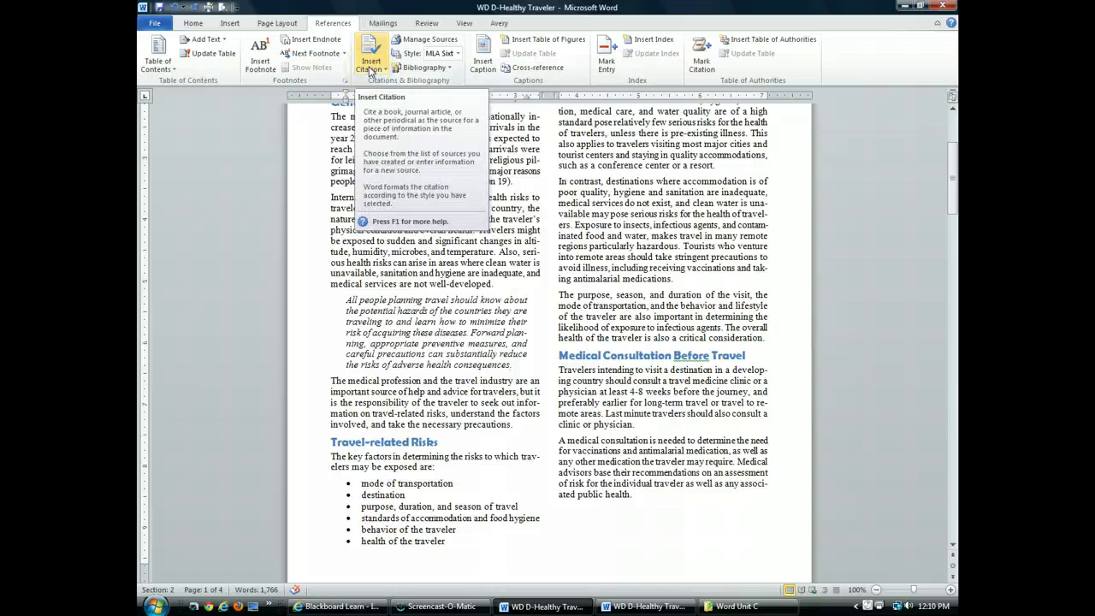
click(370, 71)
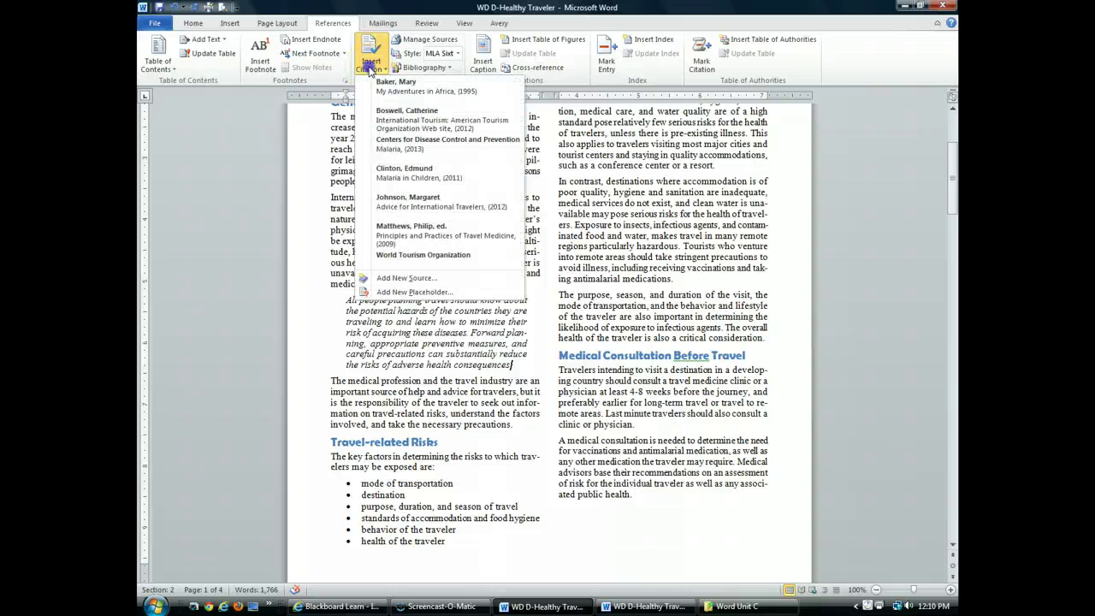
click(443, 260)
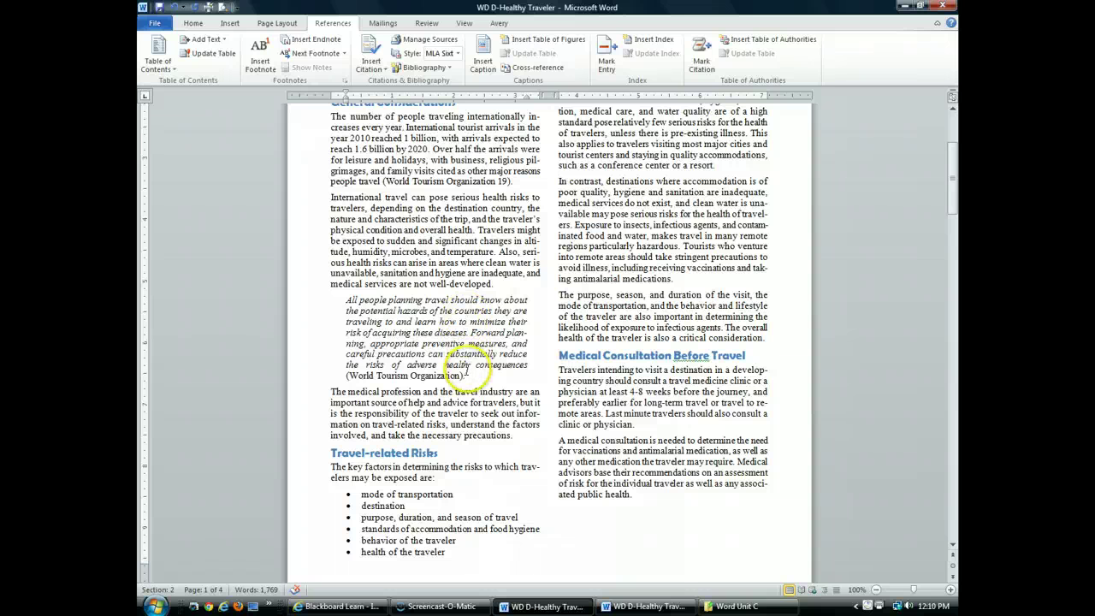
Place the insertion point on the blank line below the Preventive Options table on page 2 and display the formatting marks
scroll(465, 374, down, 4)
scroll(465, 374, down, 9)
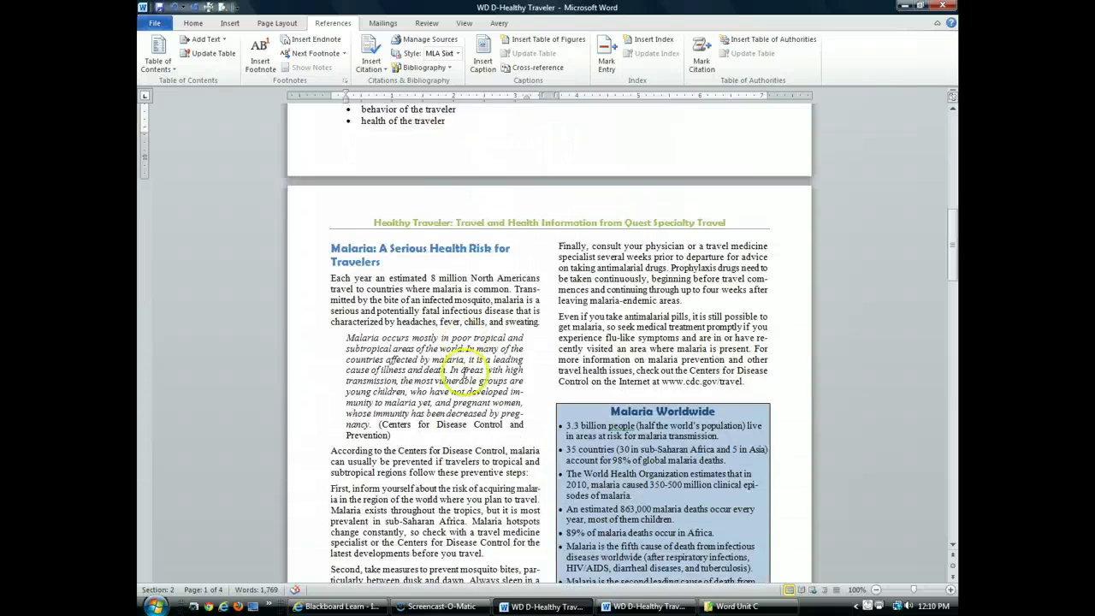
scroll(465, 374, up, 2)
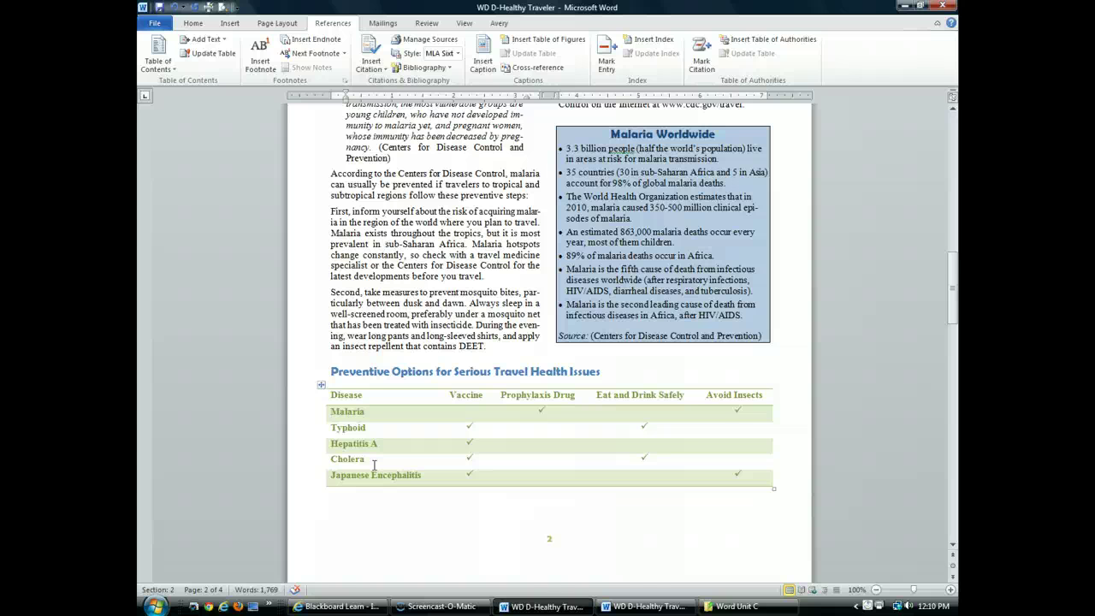
click(333, 494)
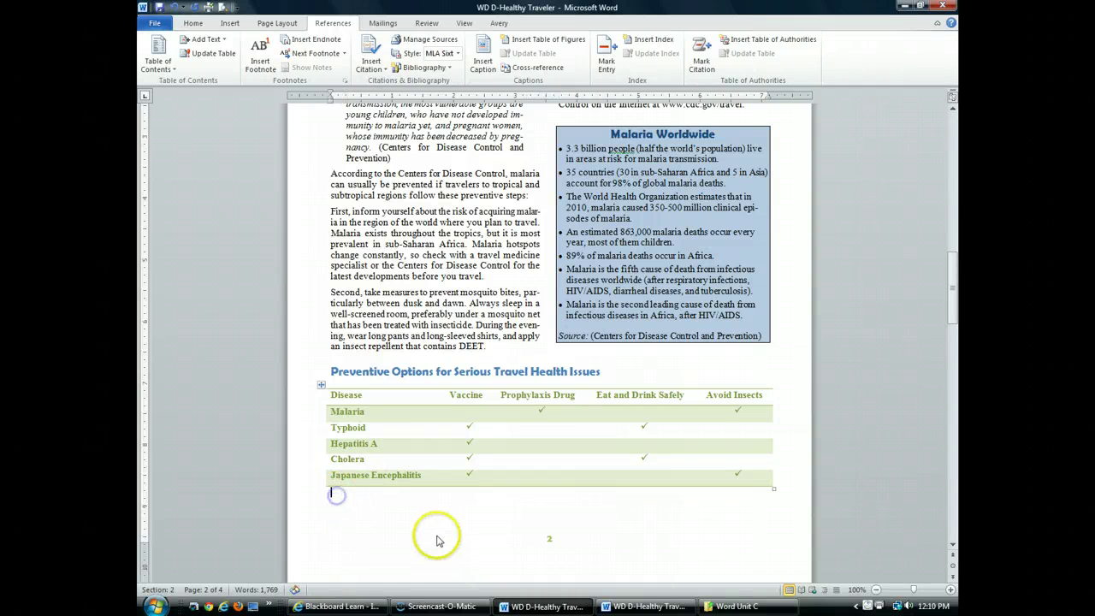
click(193, 24)
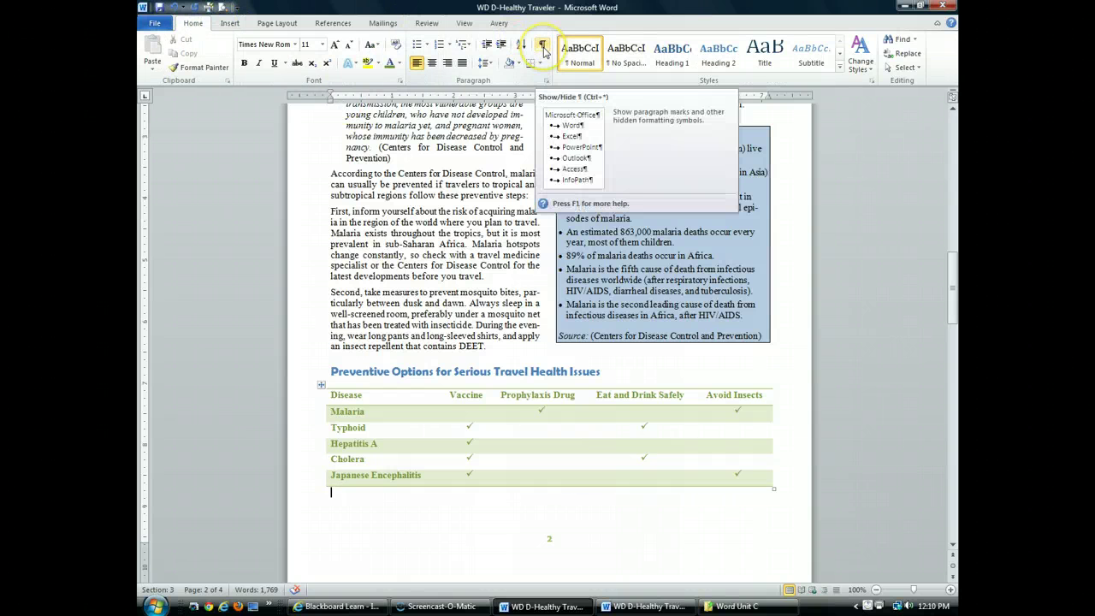
click(542, 47)
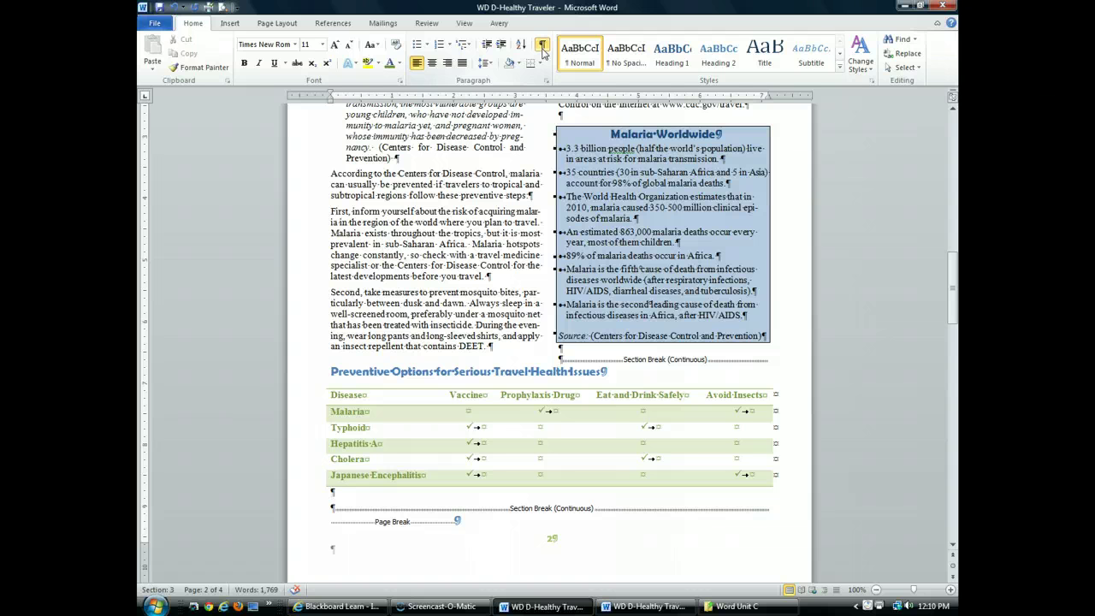
Enter "Source:" on the line below the table and italicize it
text(Source:)
key(shift+Home)
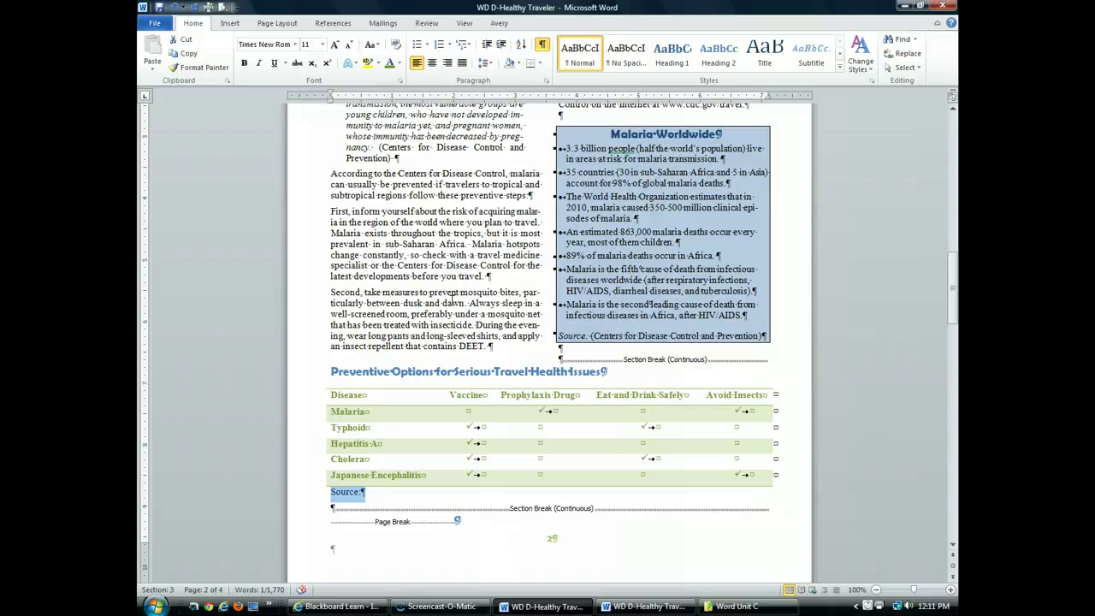
key(ctrl+i)
click(374, 494)
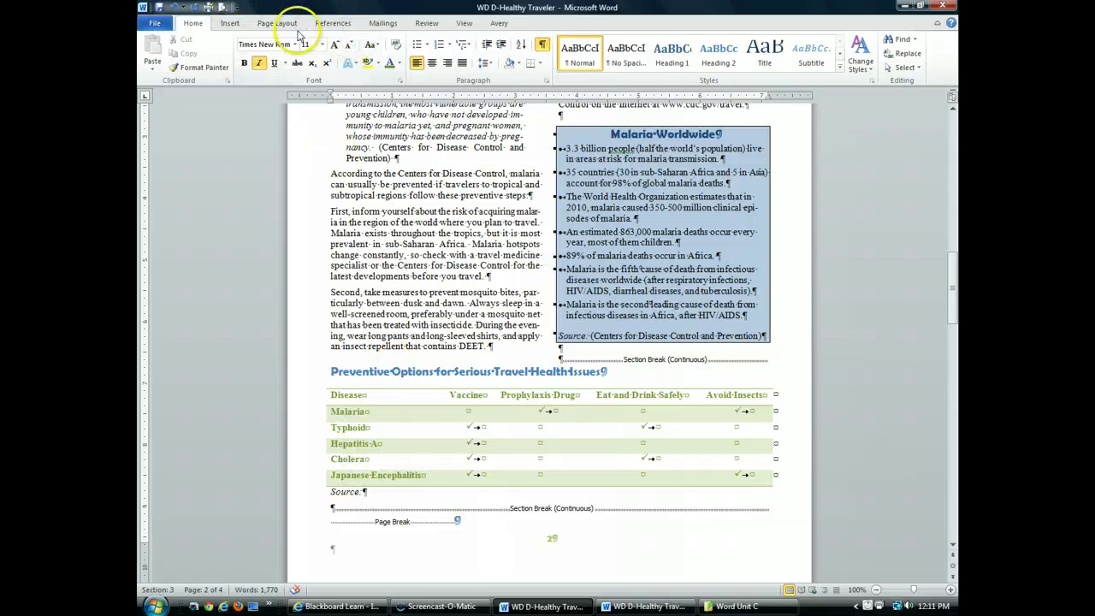
Insert a citation to the existing source "Advice for International Travelers" (2012) after "Source:" below the table
click(333, 23)
click(375, 68)
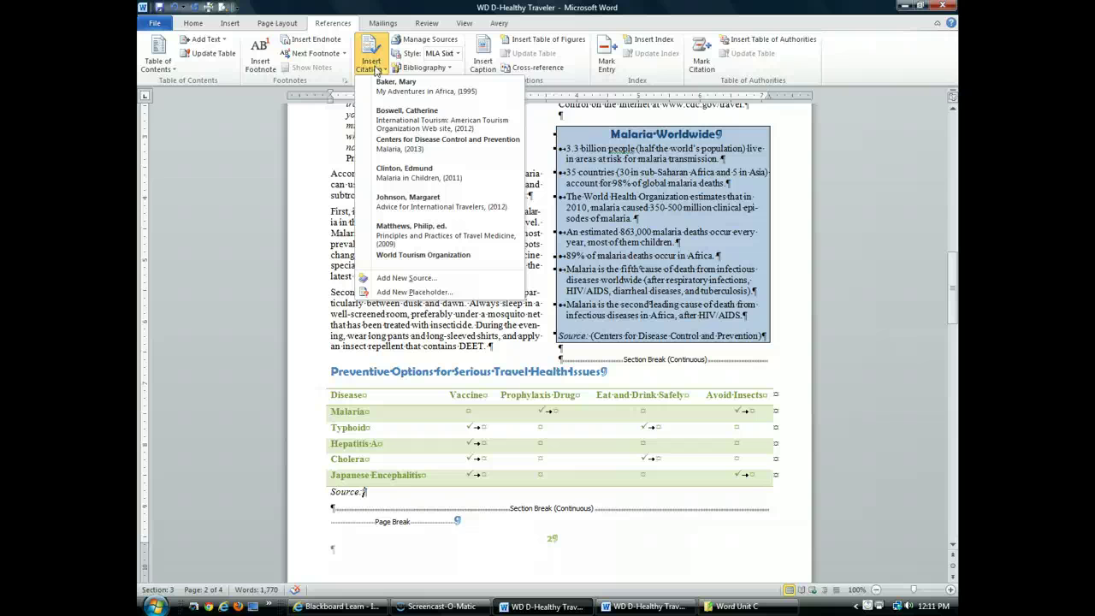
click(441, 206)
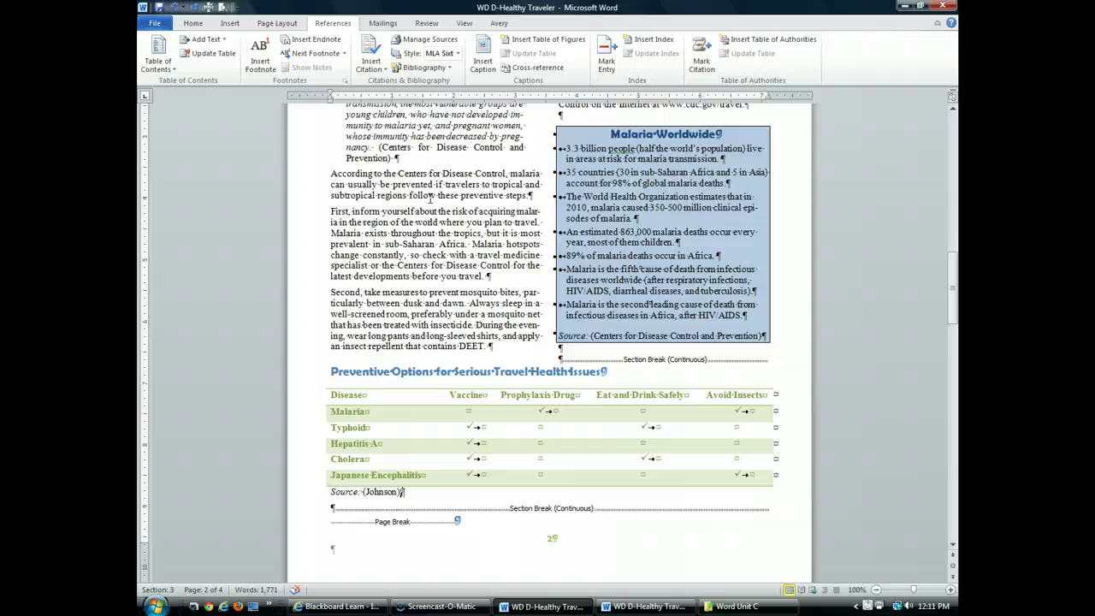
Edit the citation below the Preventive Options table to add page number 55
click(387, 492)
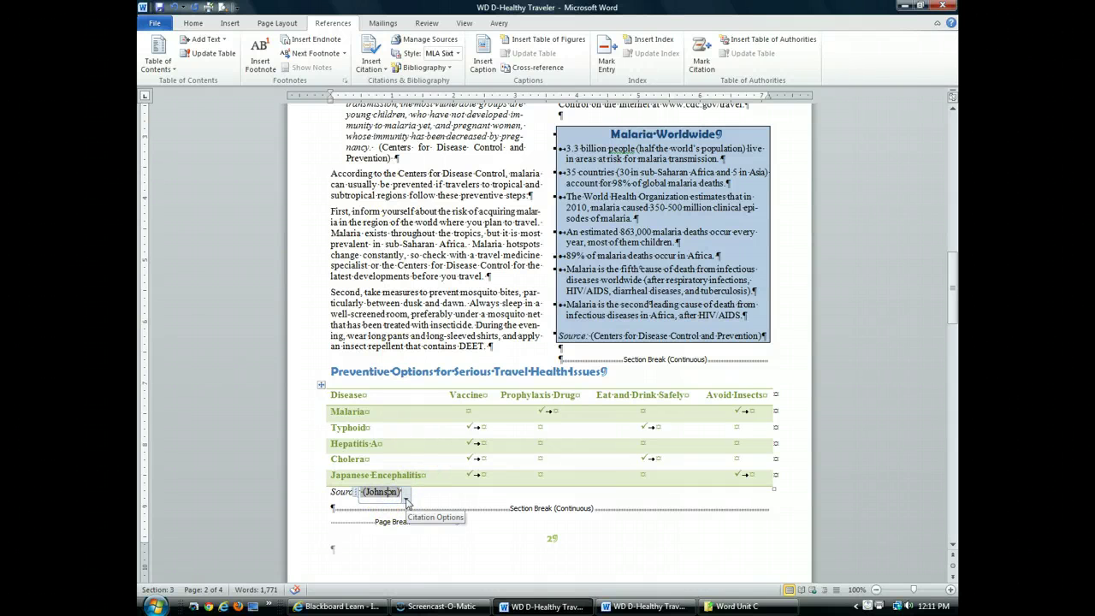
click(406, 499)
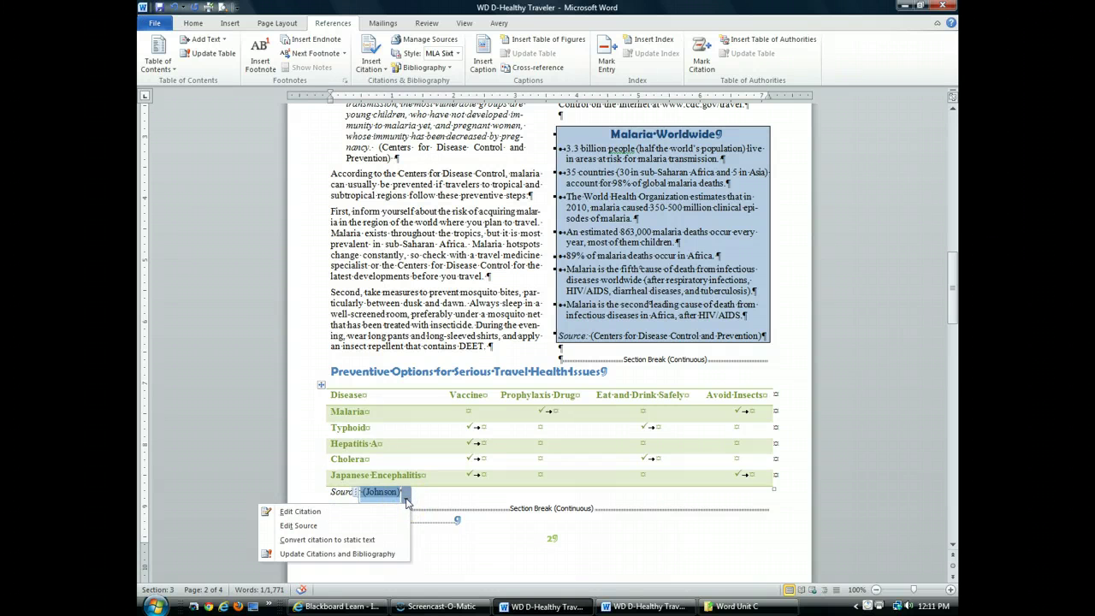
click(393, 511)
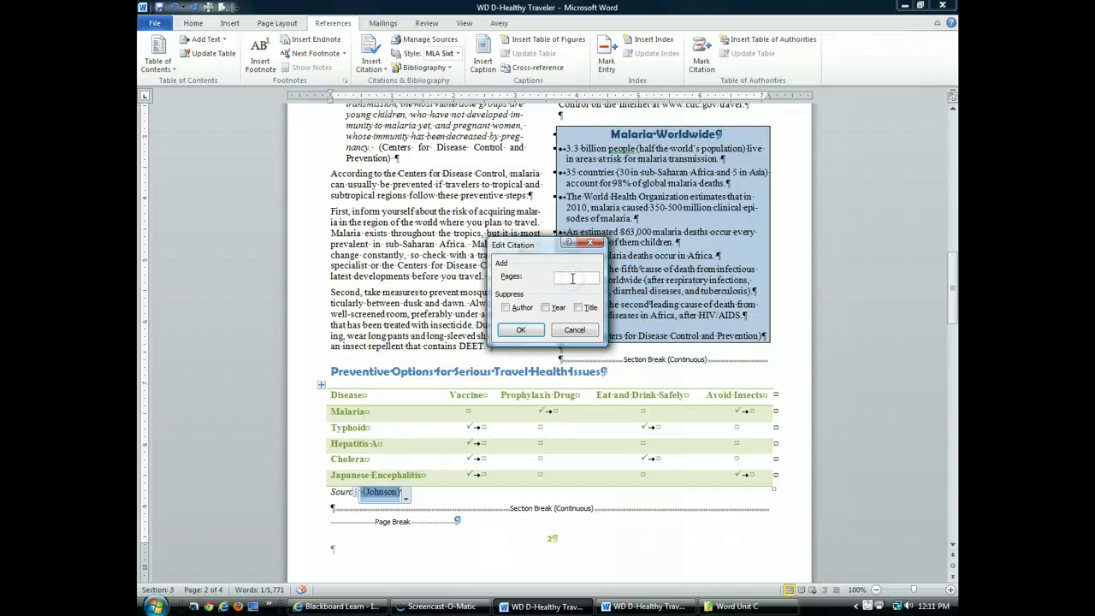
text(55)
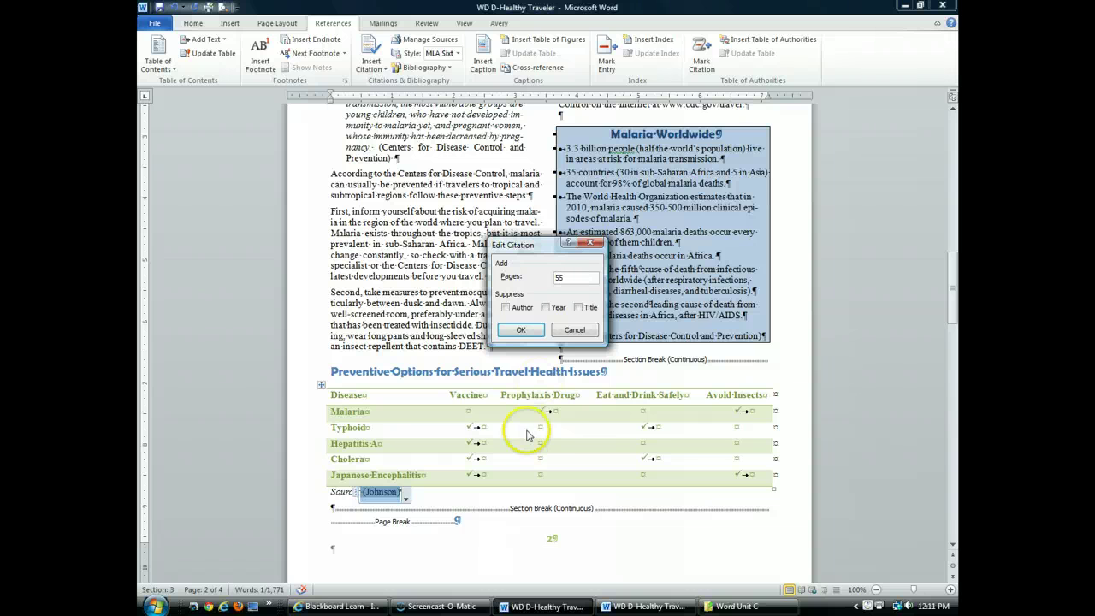
click(521, 329)
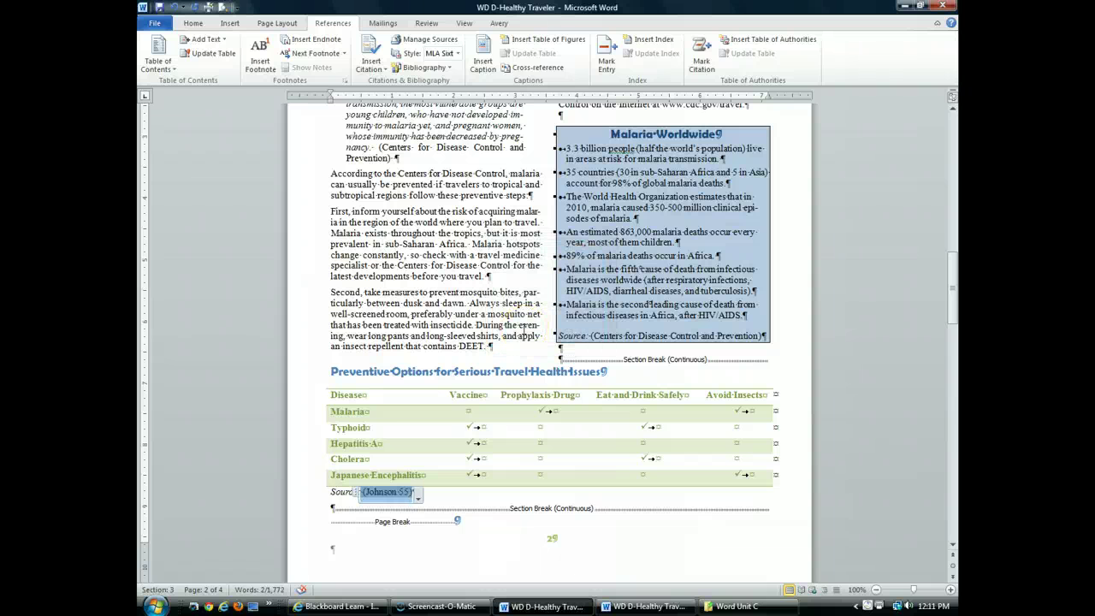